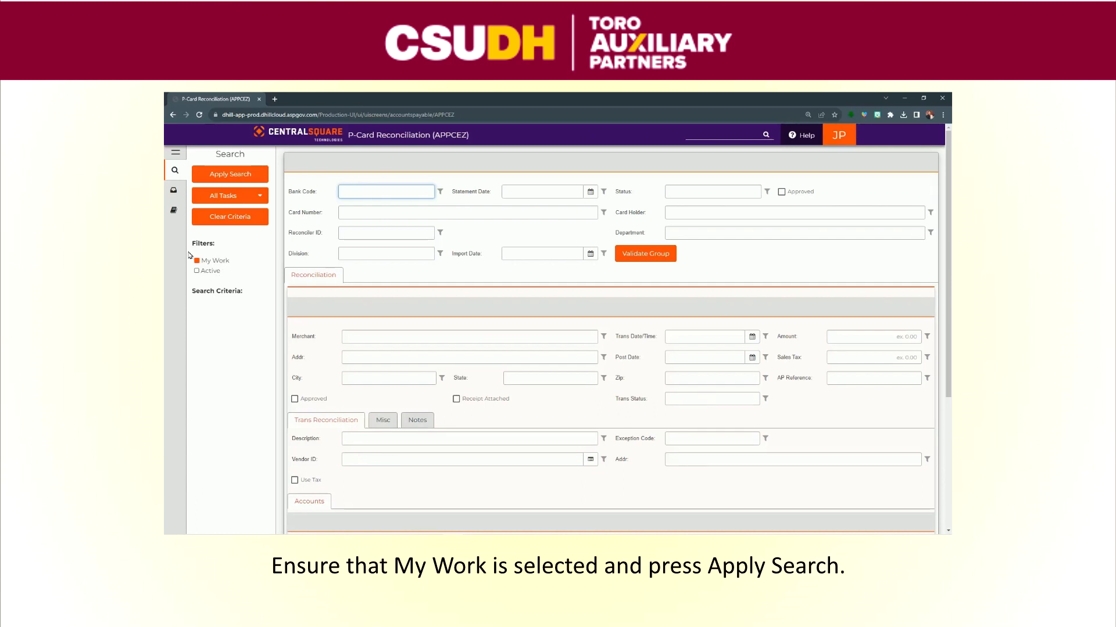
Search for P-card records assigned under My Work and open the WWW COSTCO COM transaction for editing
left_click(233, 179)
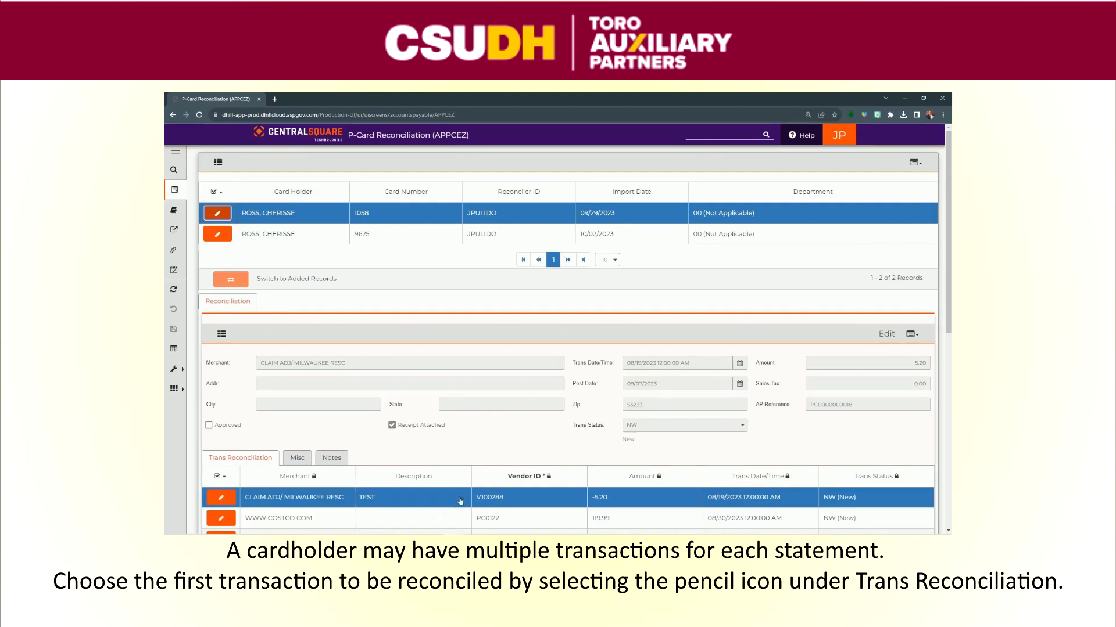
scroll(250, 456, "down", 2)
left_click(261, 439)
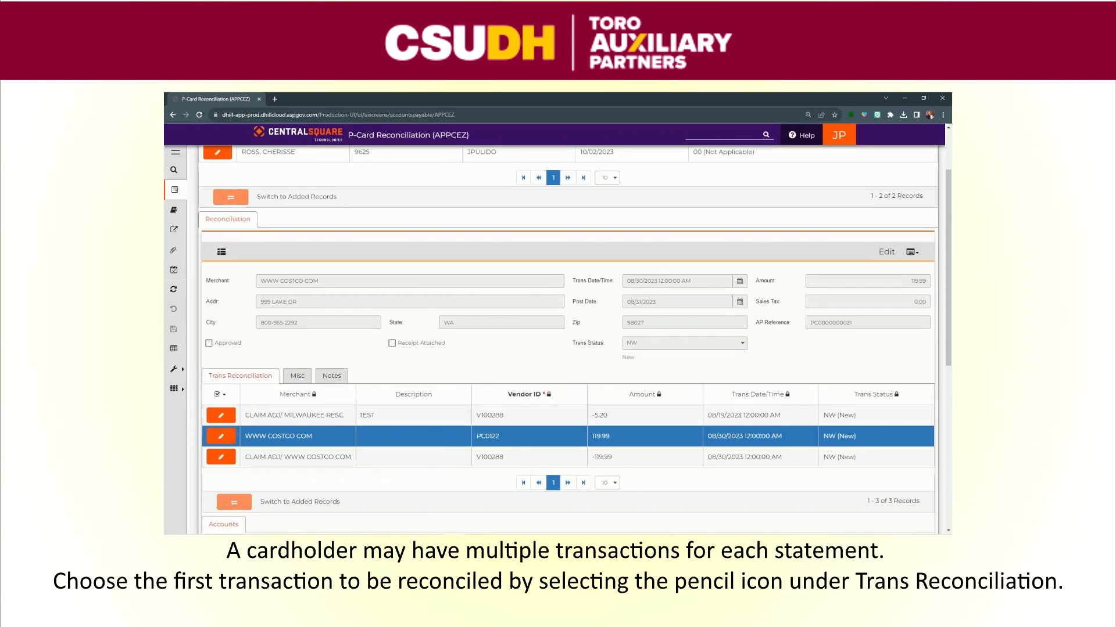
left_click(228, 438)
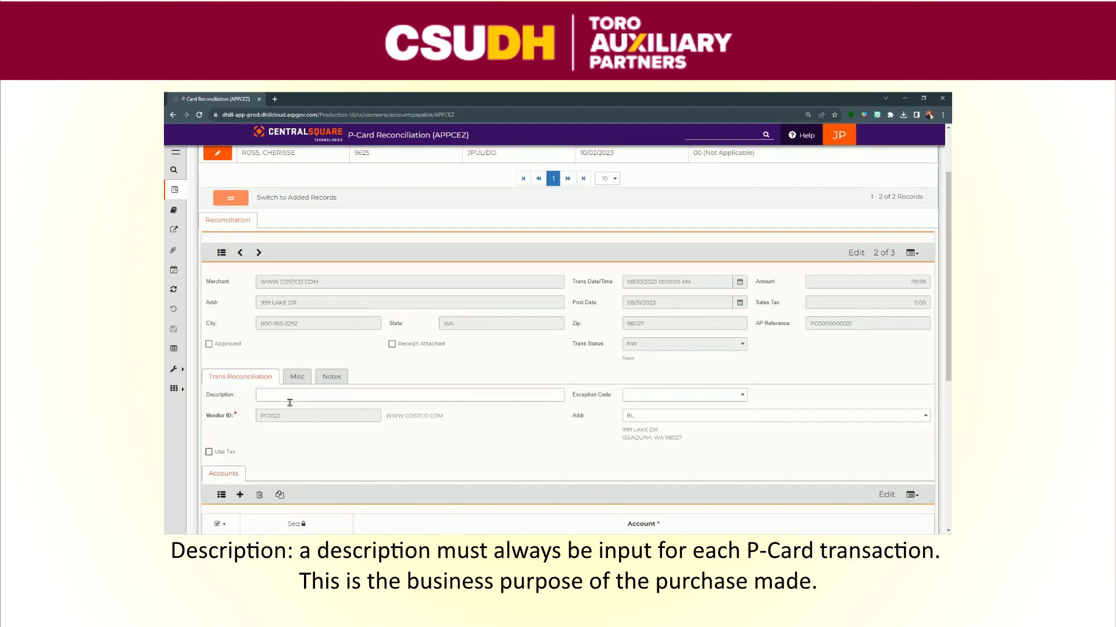
Enter "Supplies for an event" as the description of the Costco transaction
left_click(289, 403)
type("Supplie")
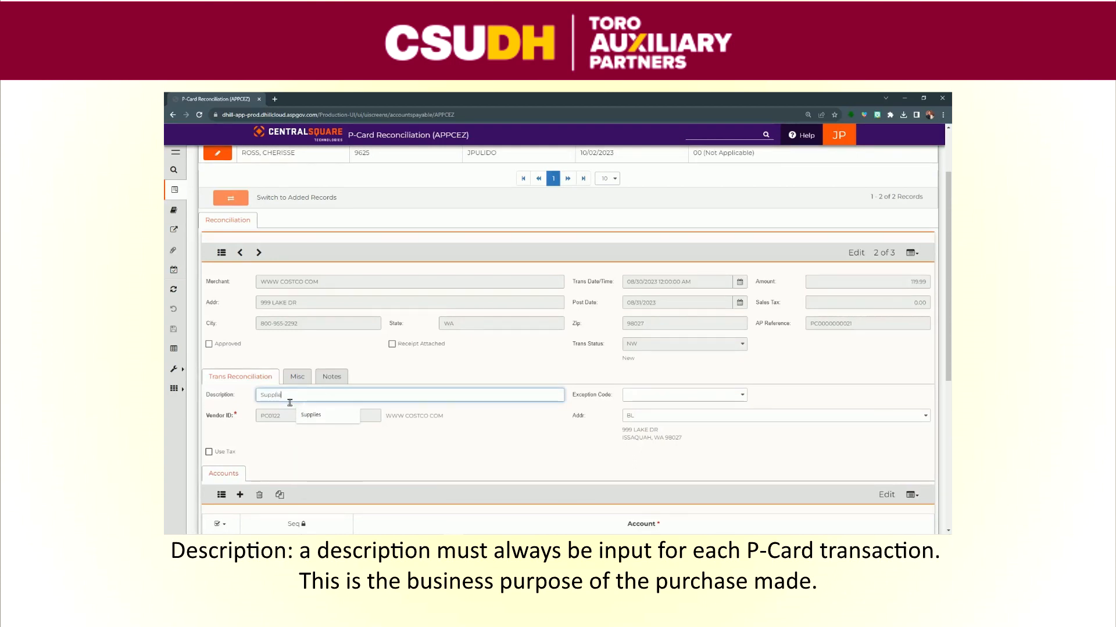
type("s for an event")
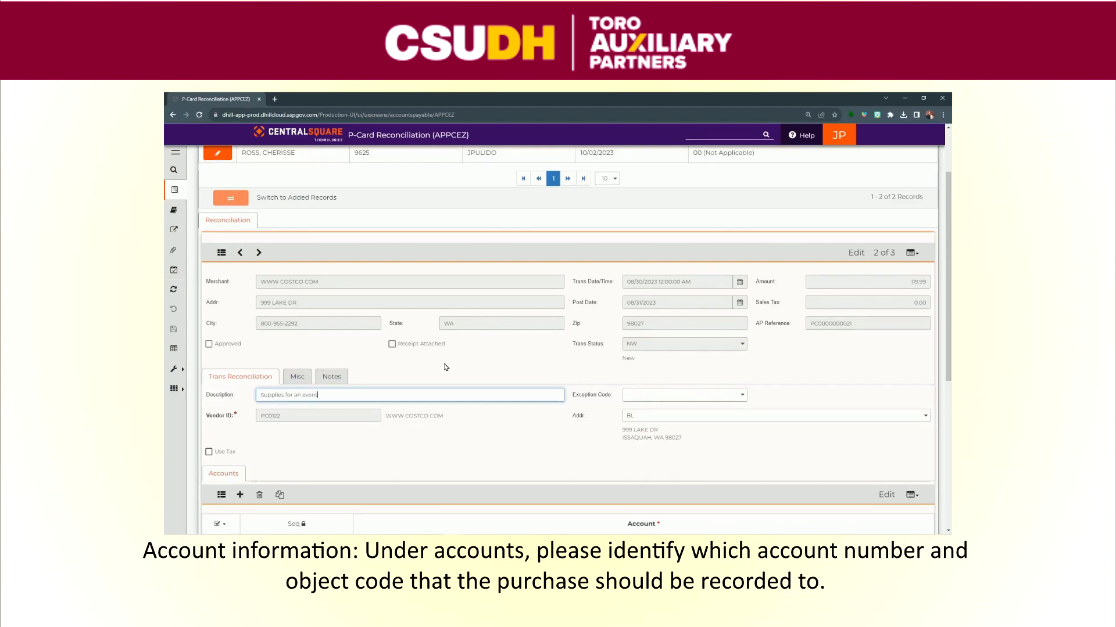
Assign object code 8588 to the transaction's GL 1101 account line, consulting the account and object code listings
scroll(446, 367, "down", 3)
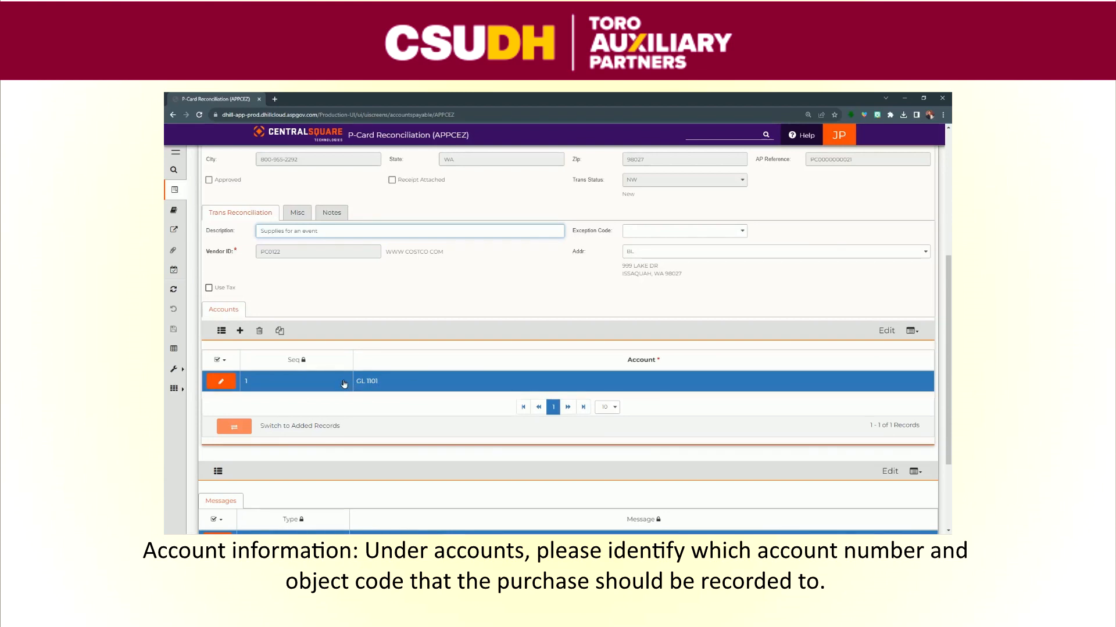
left_click(221, 381)
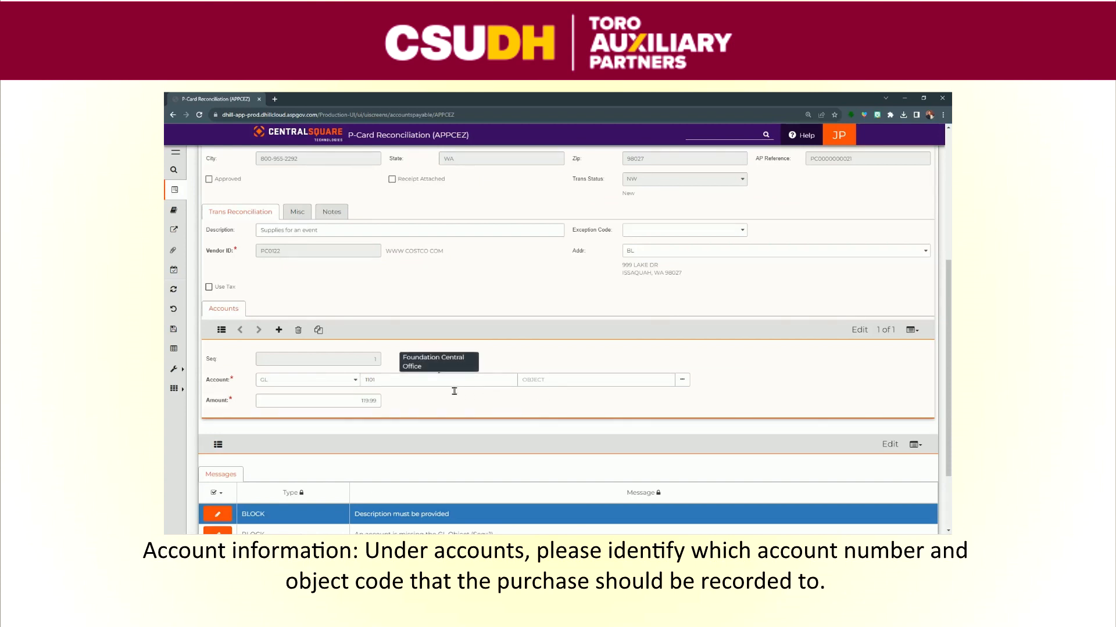
left_click(544, 385)
type("8588")
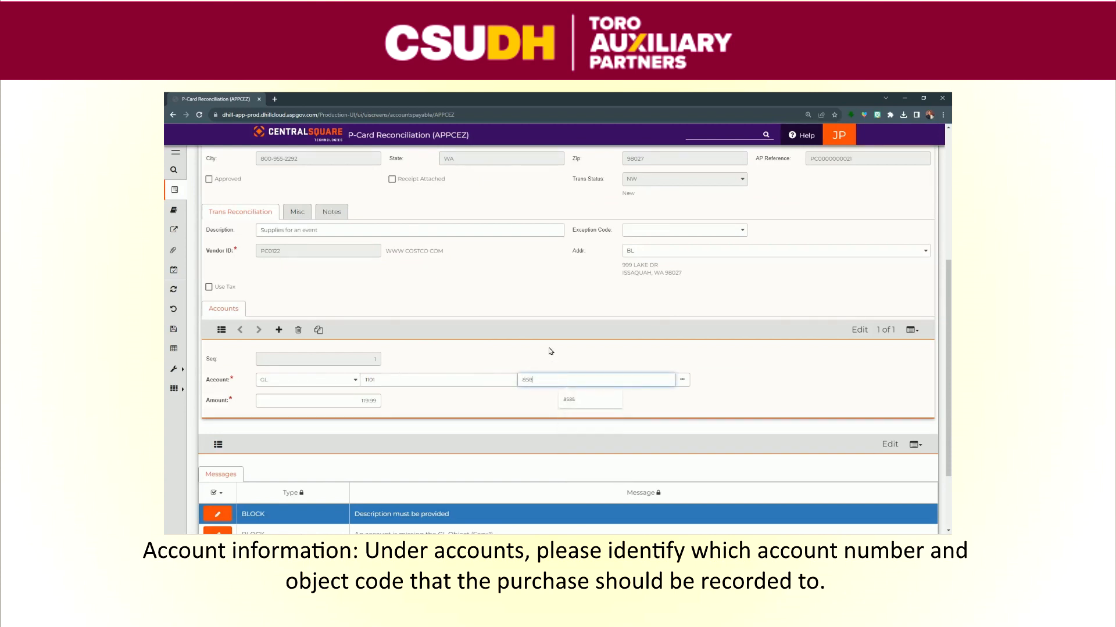
left_click(498, 383)
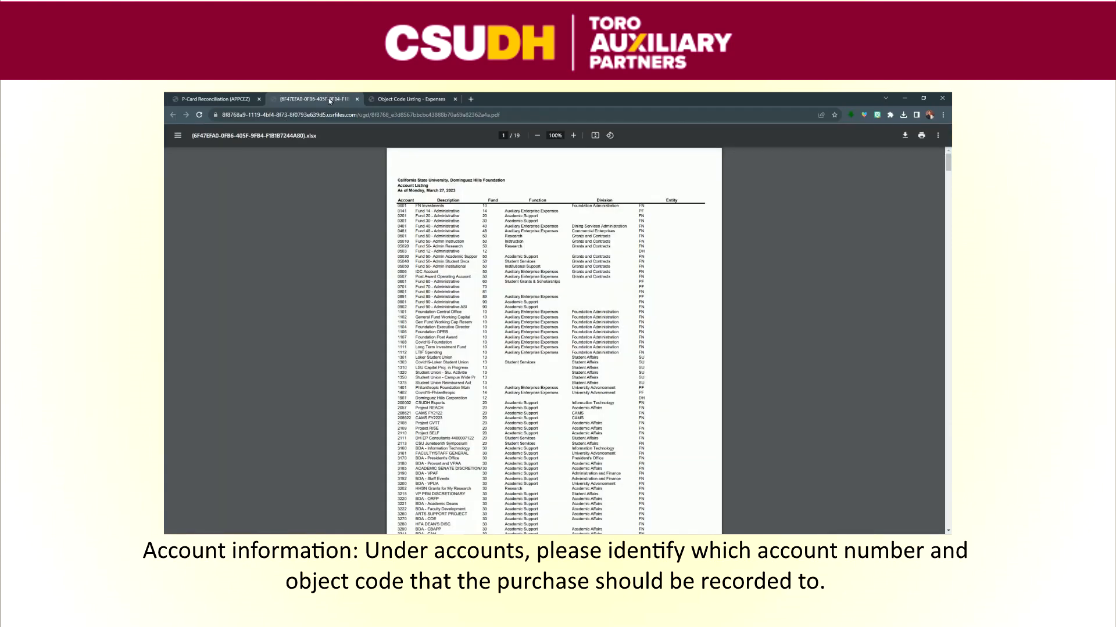
left_click(384, 100)
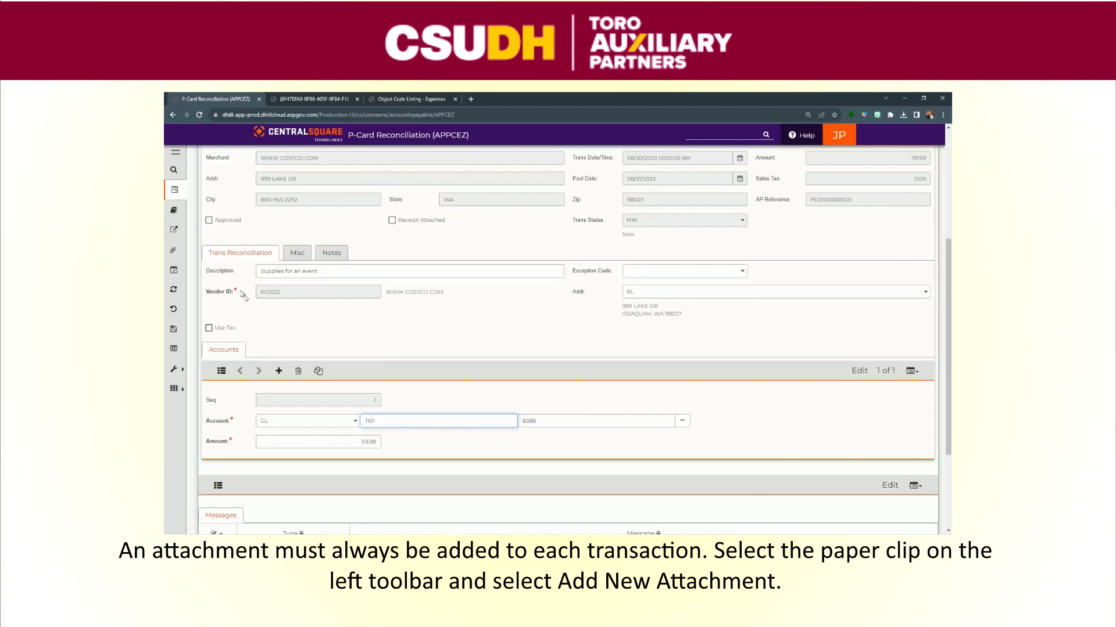
Prepare a new attachment for the transaction using REAL COSTCO RECEIPT.pdf with the description "Receipt"
left_click(176, 255)
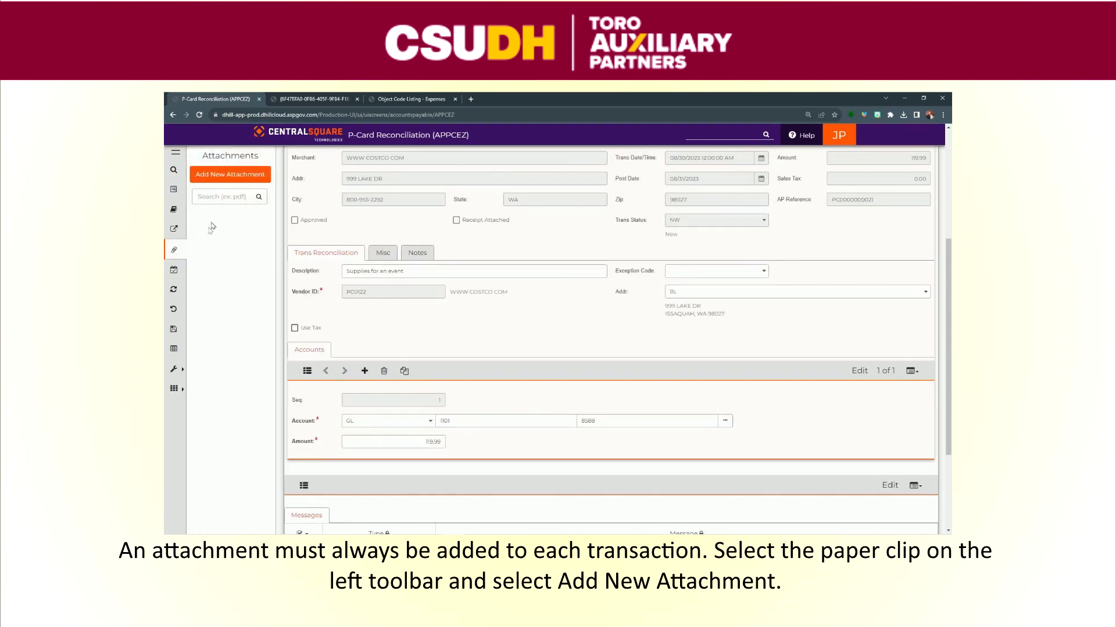
left_click(239, 183)
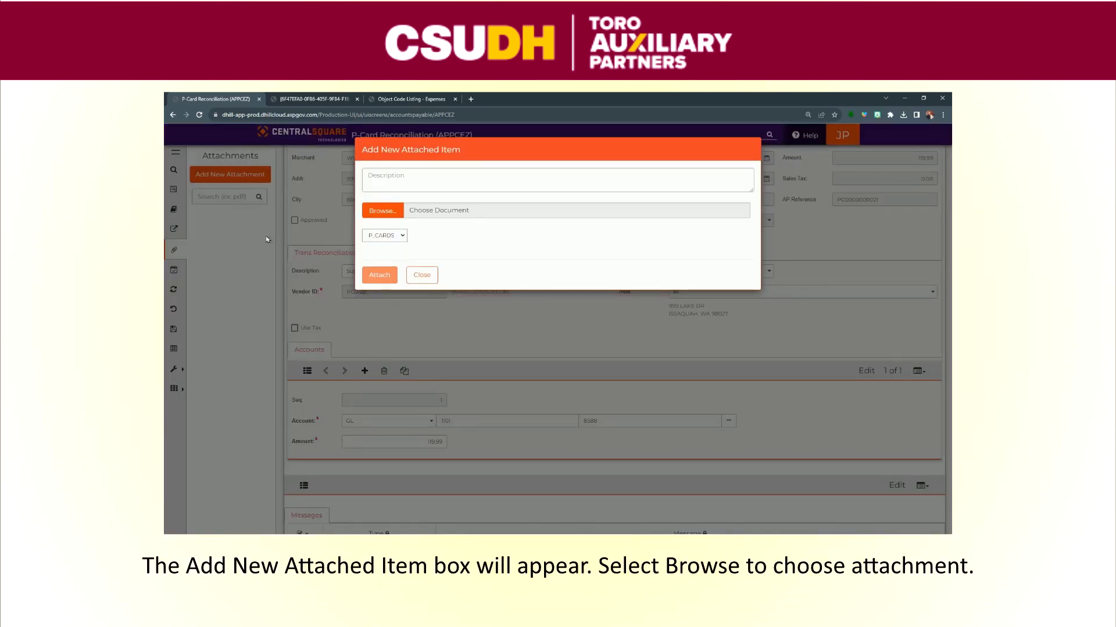
left_click(391, 214)
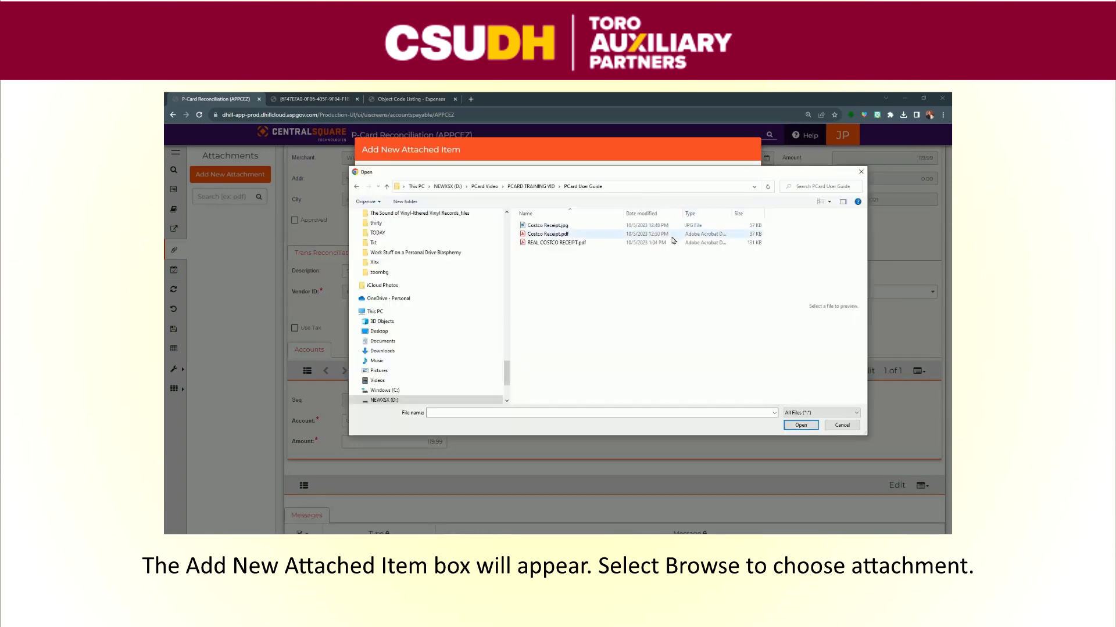
left_click(674, 242)
double_click(674, 243)
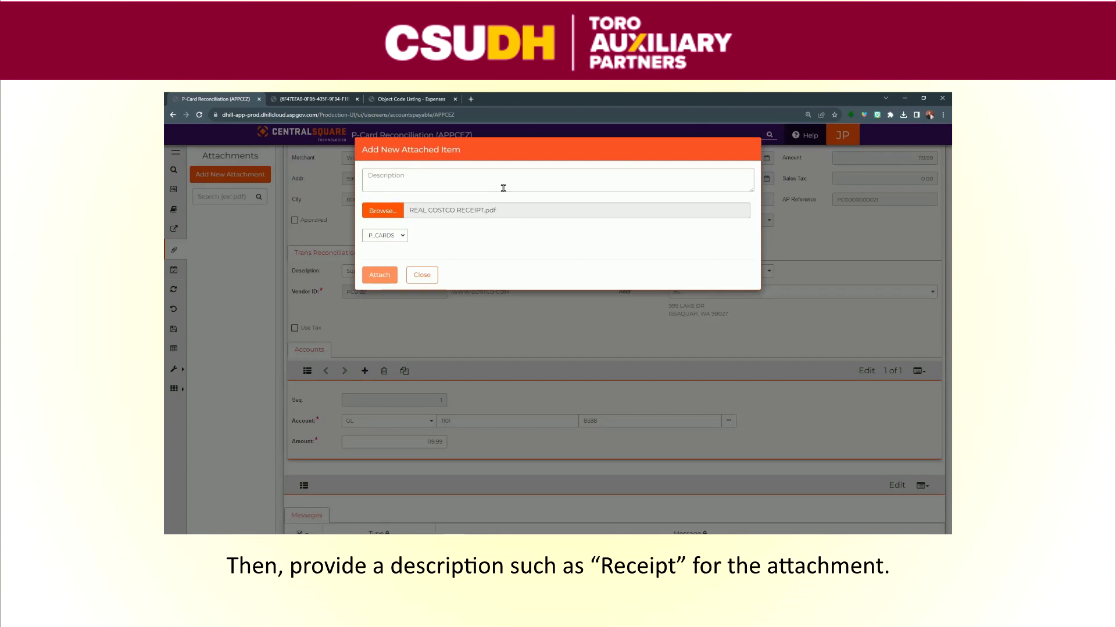
left_click(503, 187)
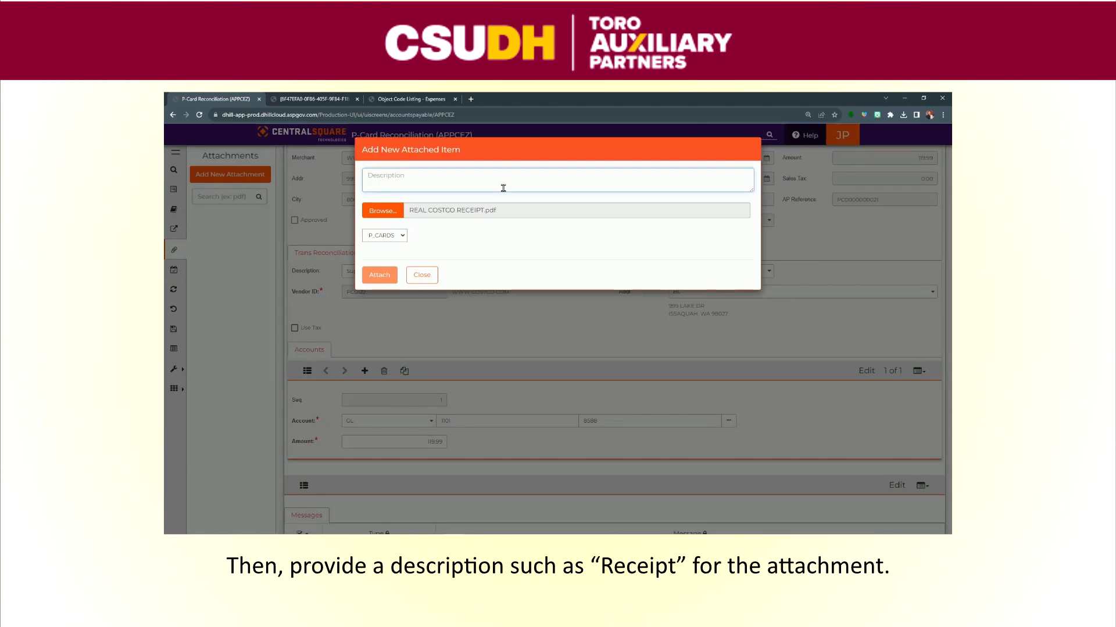
type("Receipt")
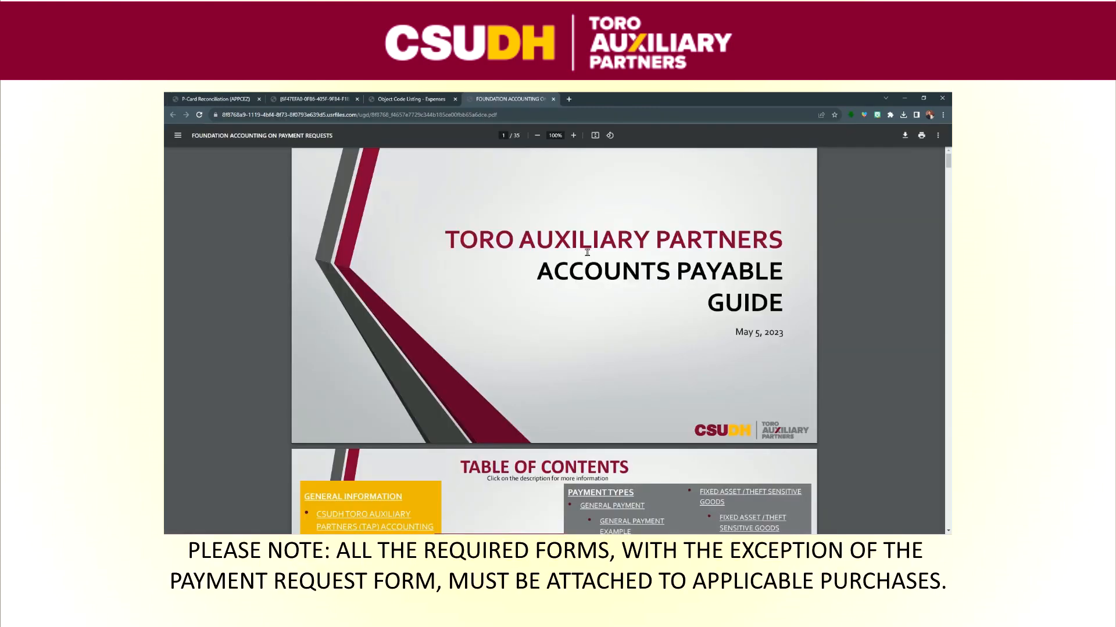
Find the General Payment required forms in the Accounts Payable Guide and open the Hospitality Form
scroll(587, 252, "down", 5)
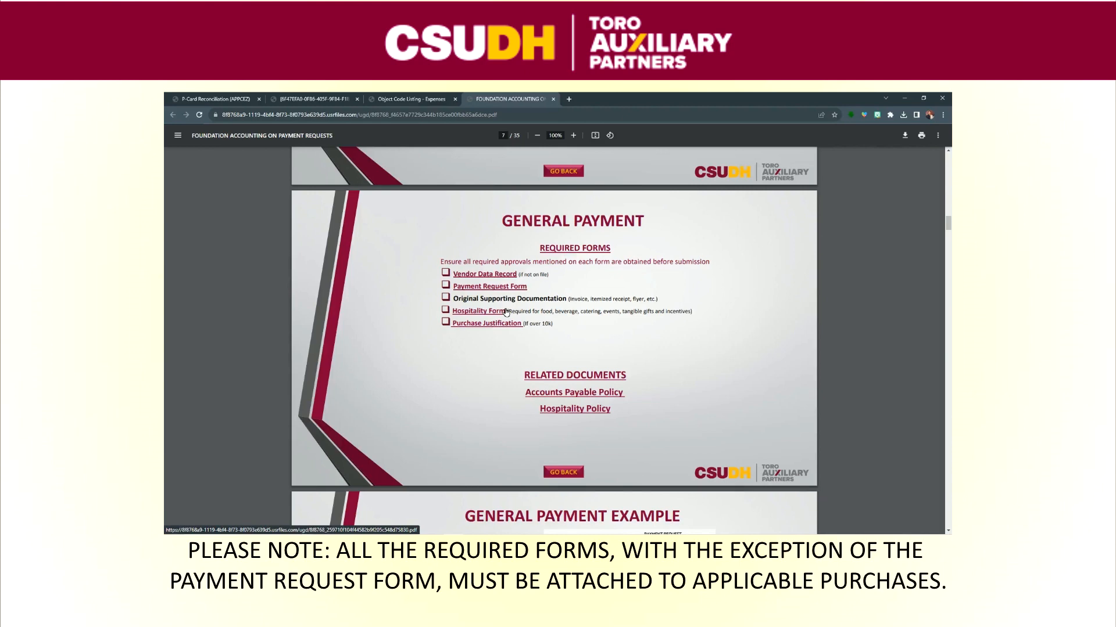
left_click(505, 312)
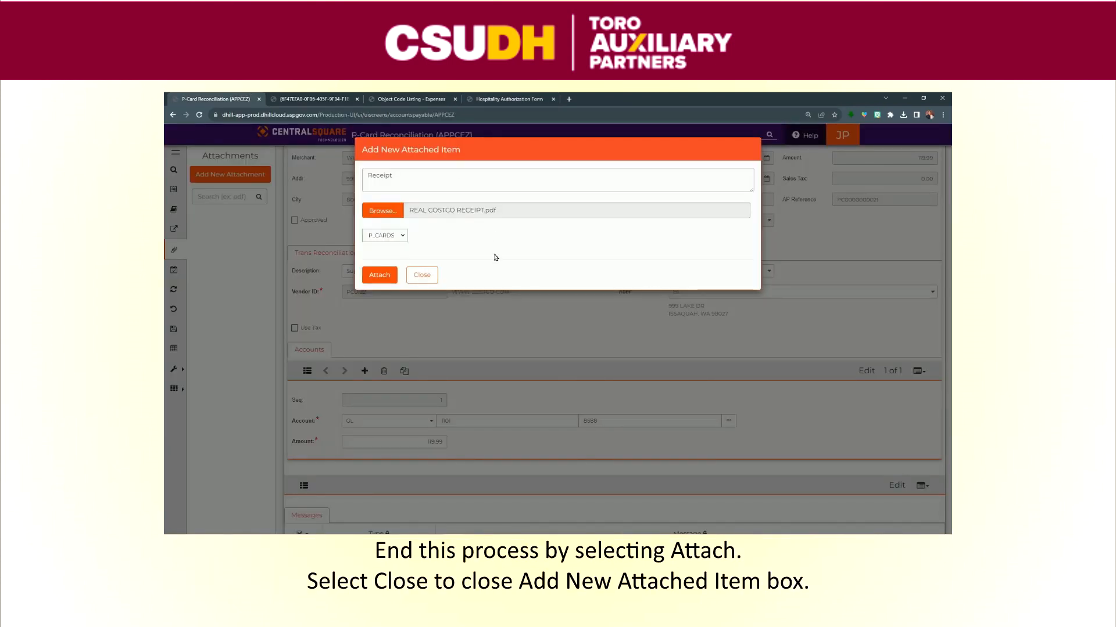
Attach the chosen receipt file to the Costco transaction and save the record
left_click(390, 275)
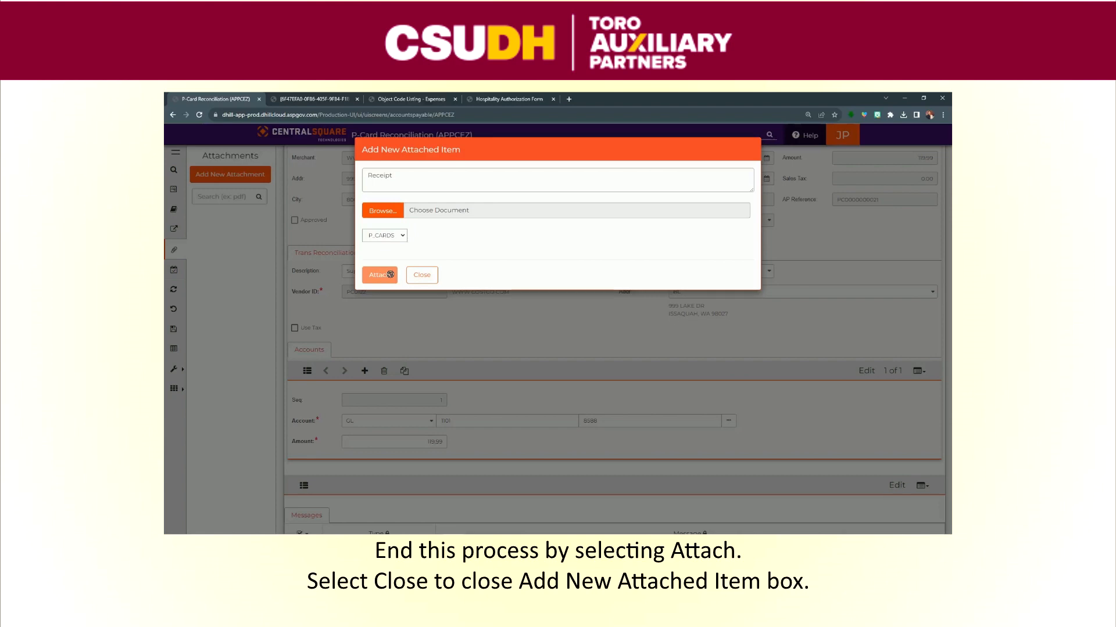
left_click(428, 277)
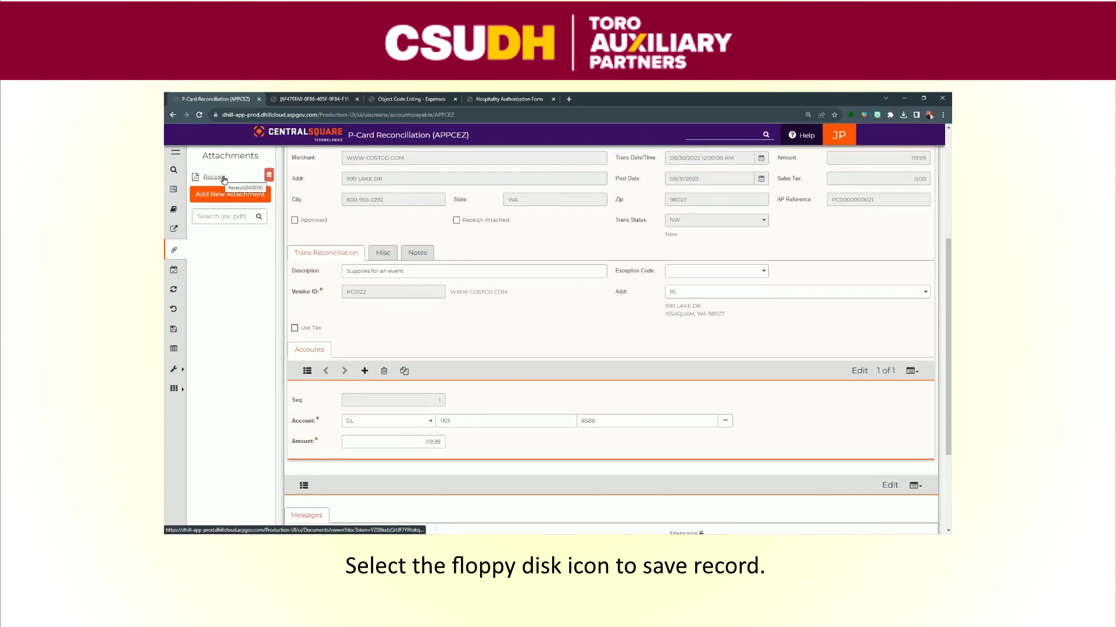
left_click(173, 329)
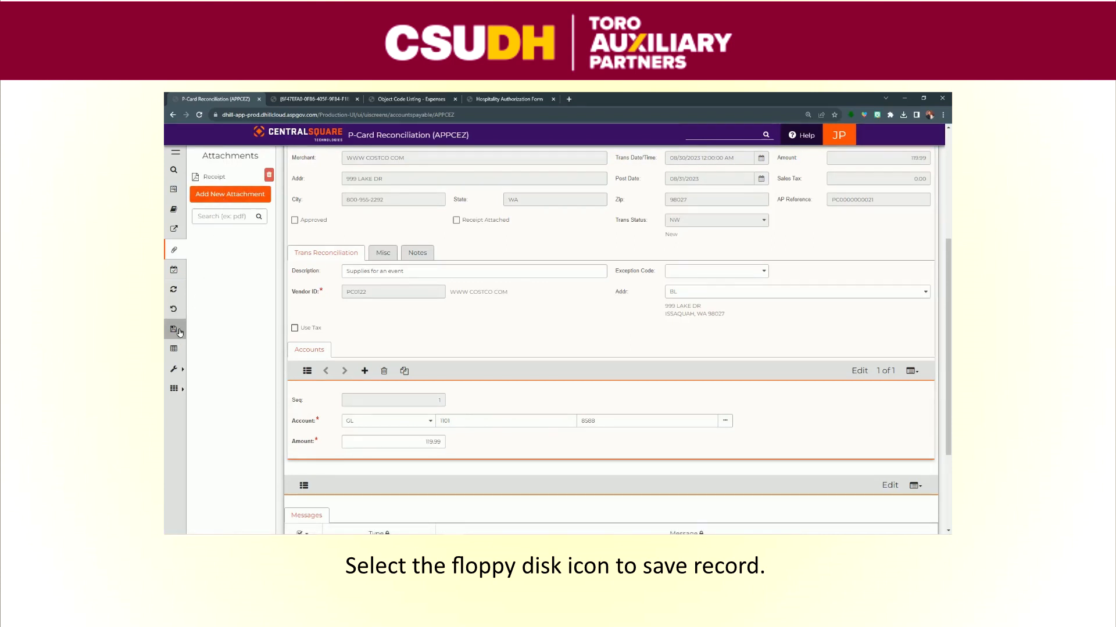
Open the cardholder statement record imported on 09/29/2023 and validate its group
scroll(436, 398, "up", 6)
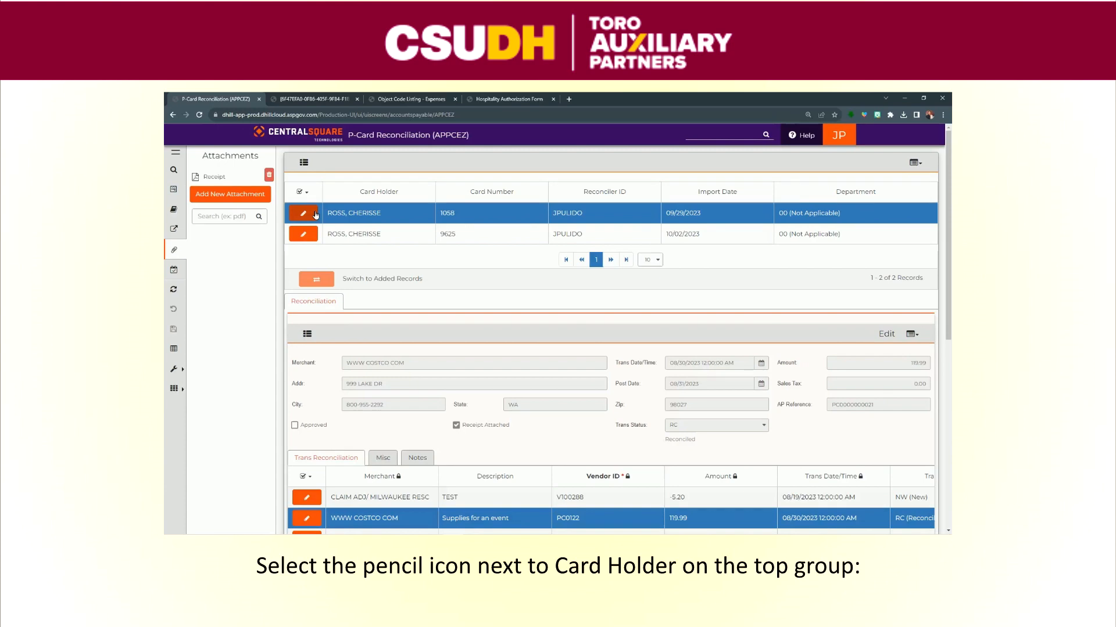
left_click(303, 214)
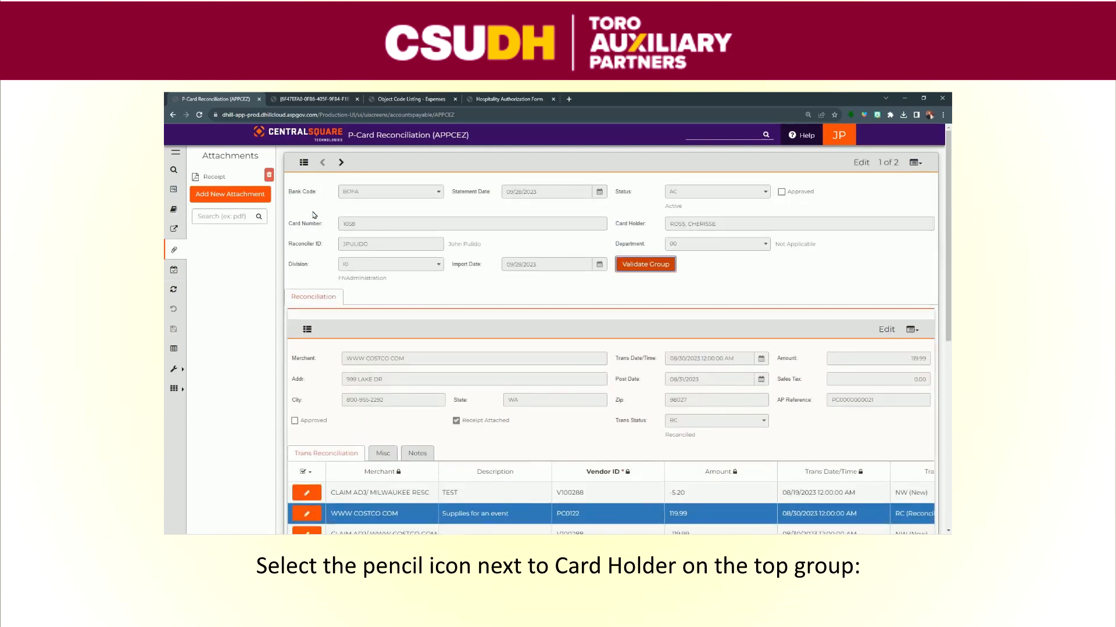
left_click(631, 266)
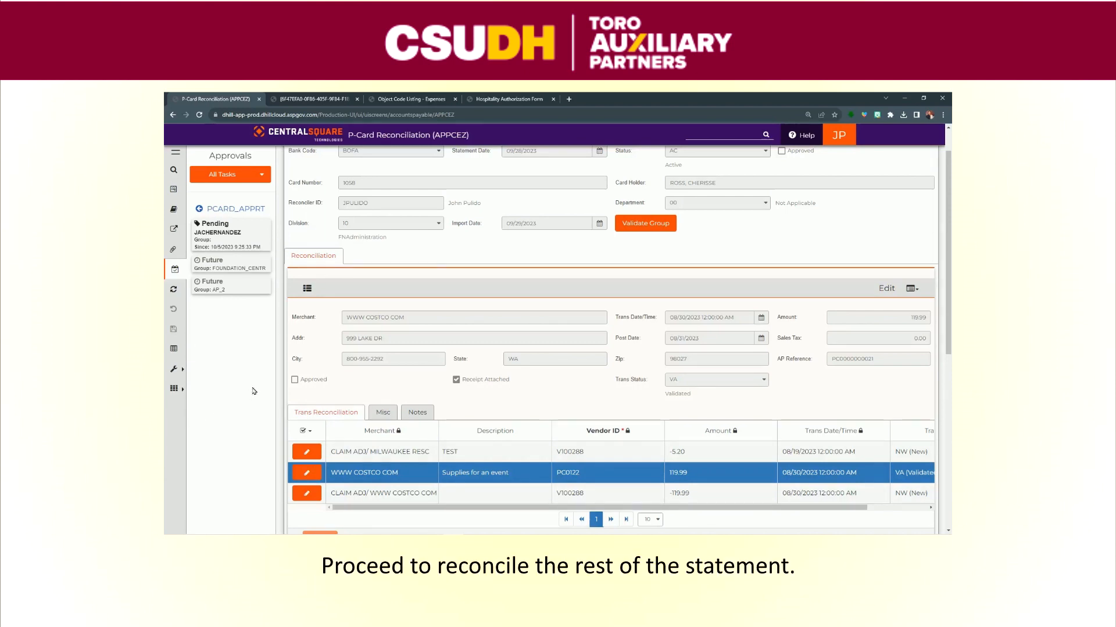
scroll(256, 409, "down", 3)
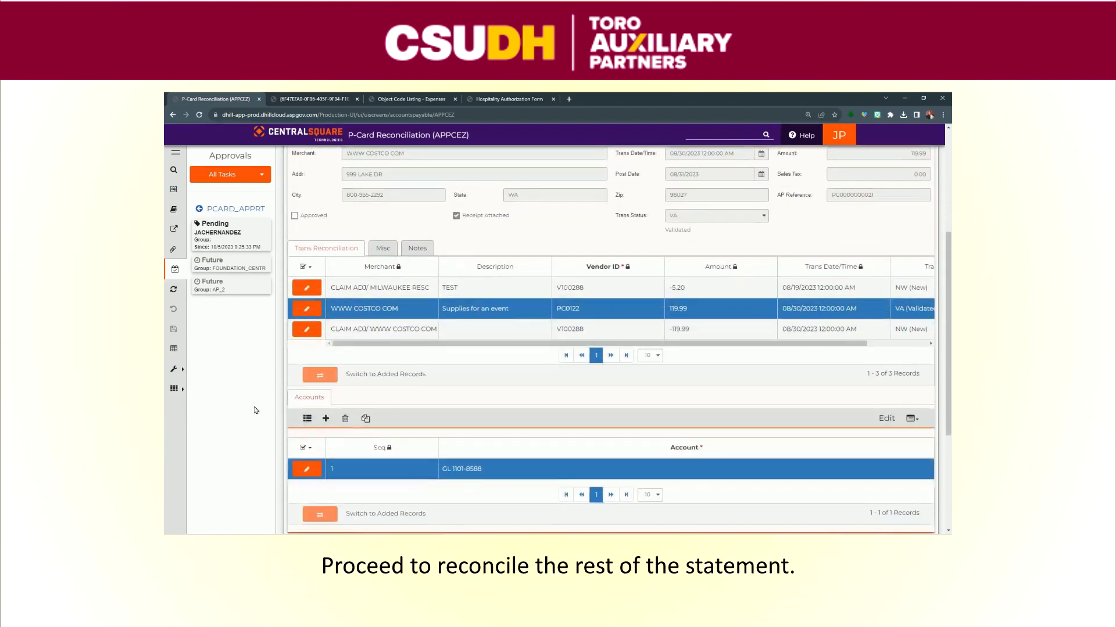
scroll(254, 410, "up", 4)
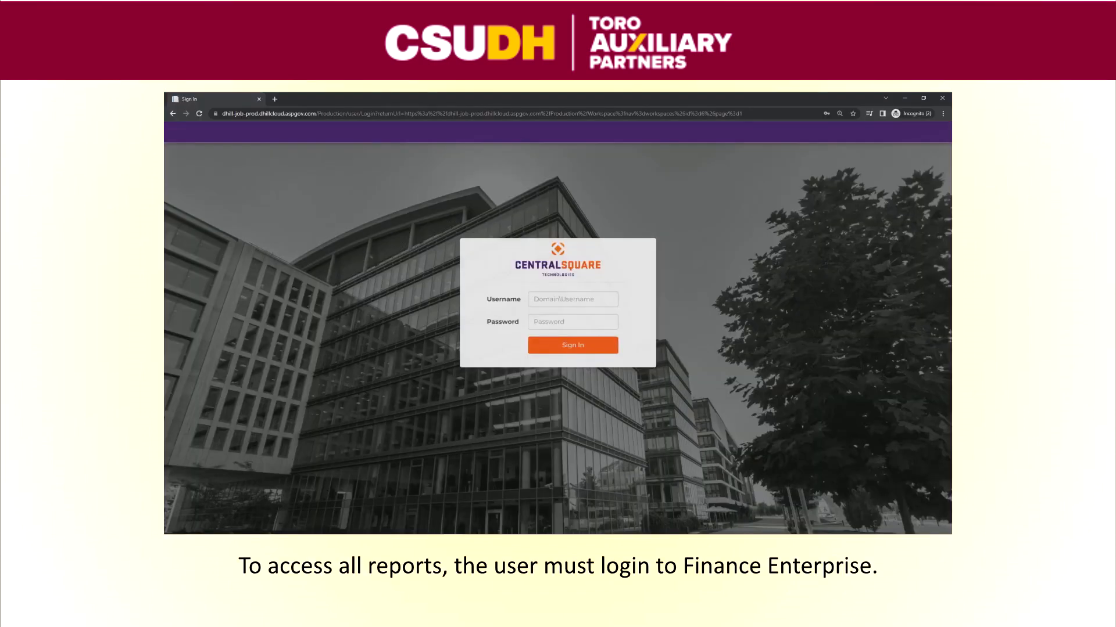
Sign in to Finance Enterprise as the approver and show the Procurement Card Transaction Apr items in the Task List
left_click(573, 300)
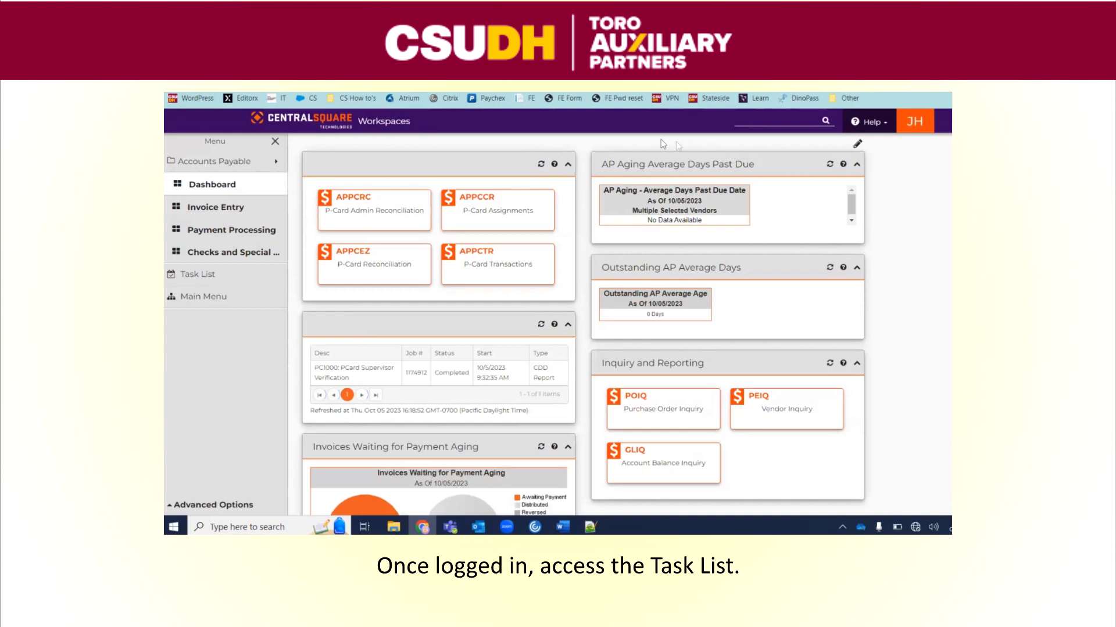
left_click(255, 275)
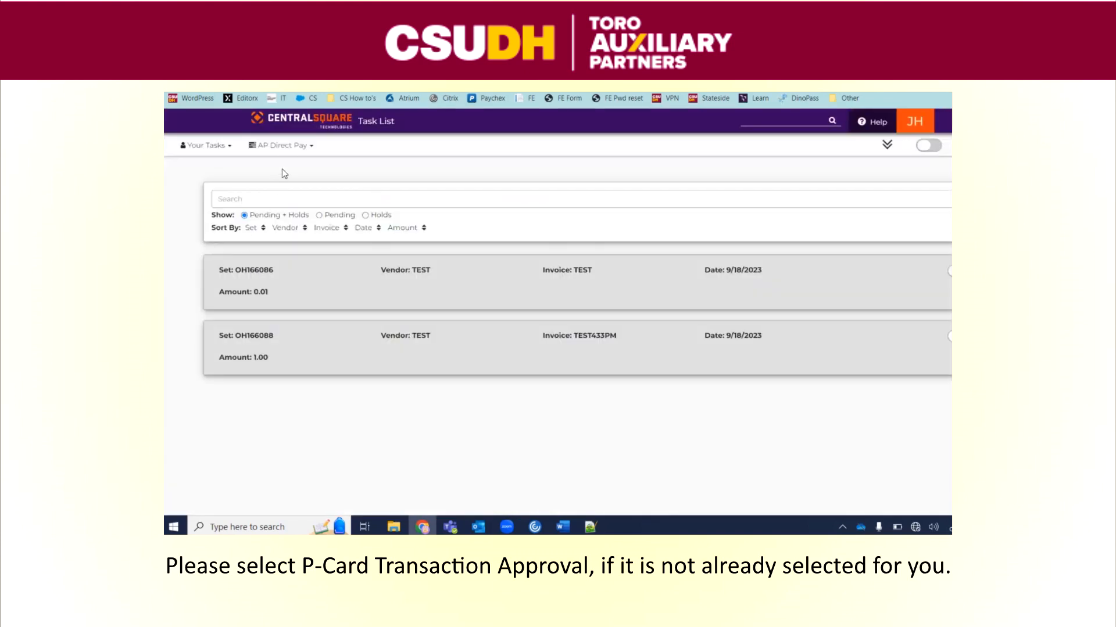
left_click(294, 152)
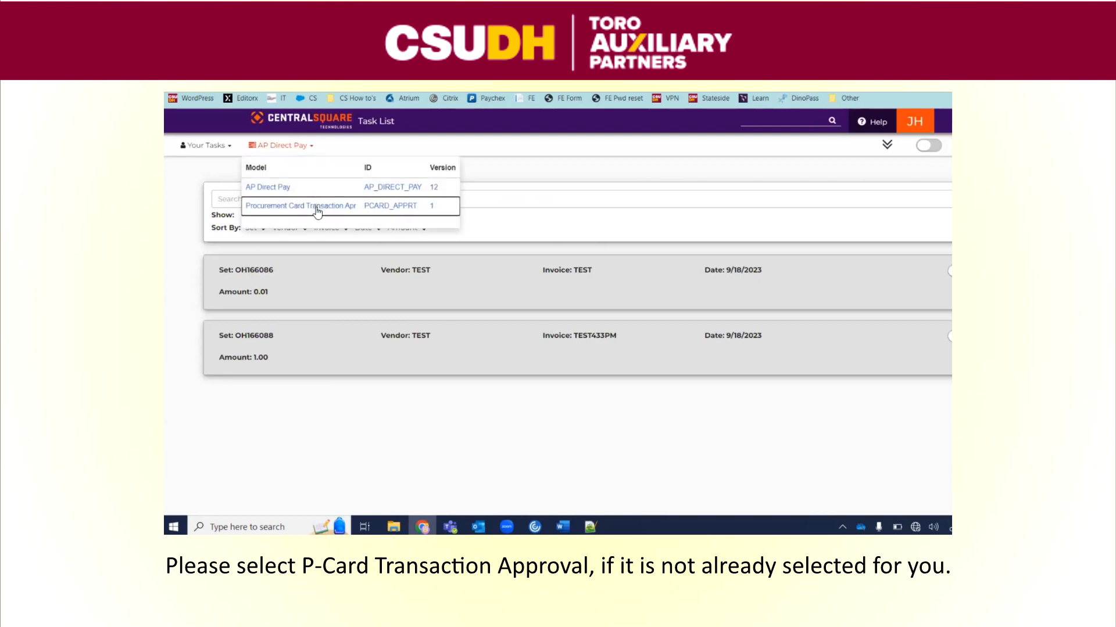
left_click(317, 211)
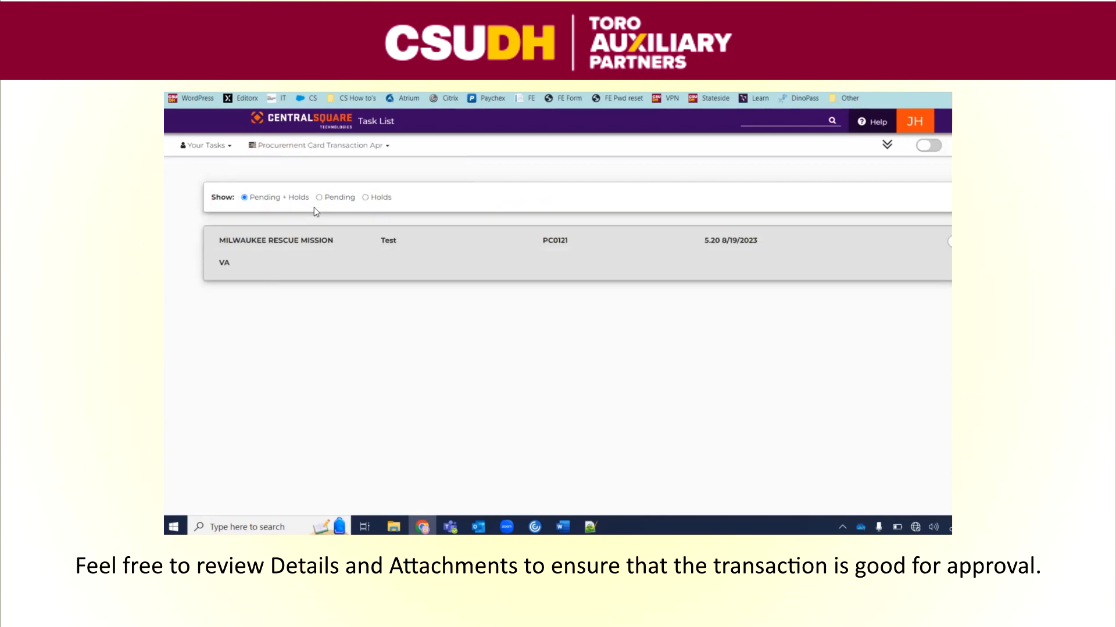
Expand the pending MILWAUKEE RESCUE MISSION transaction and review its P-Card approval request details
left_click(445, 268)
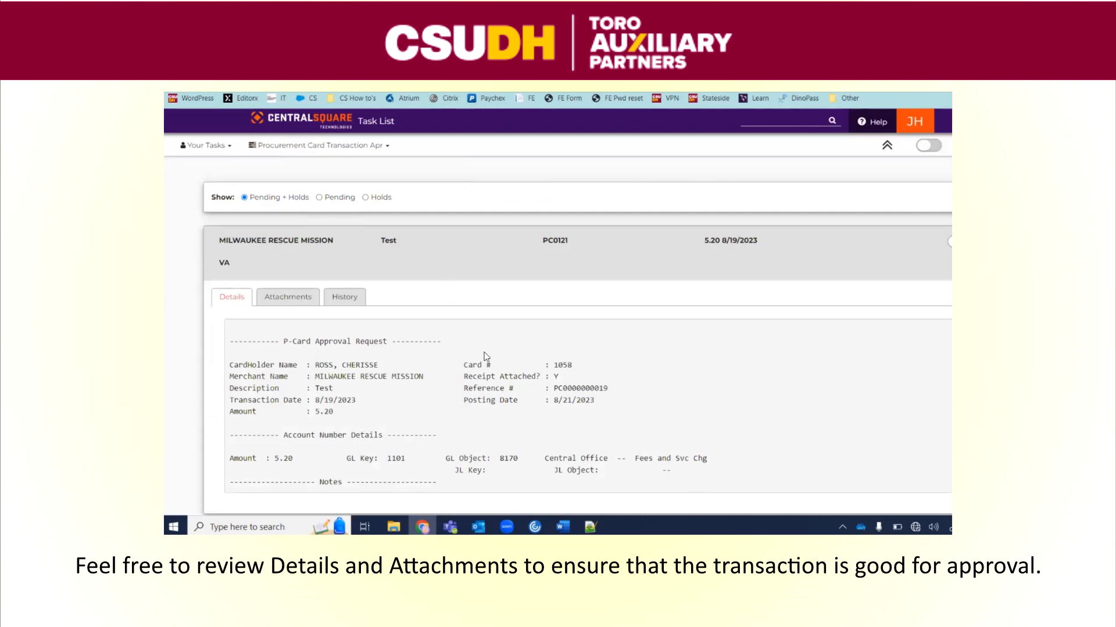
scroll(485, 353, "down", 1)
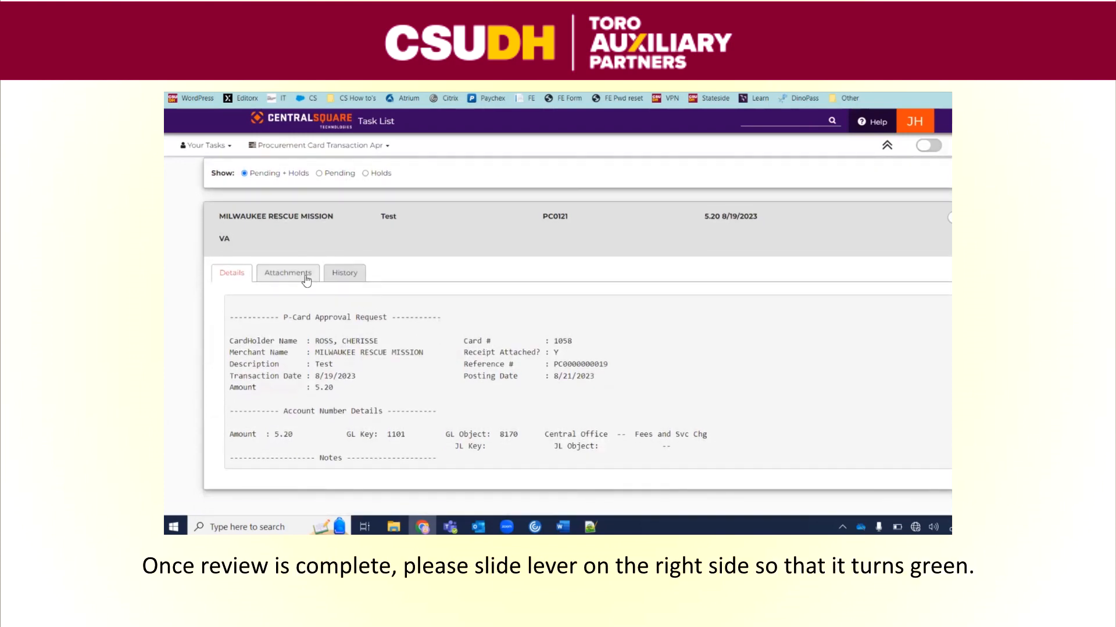